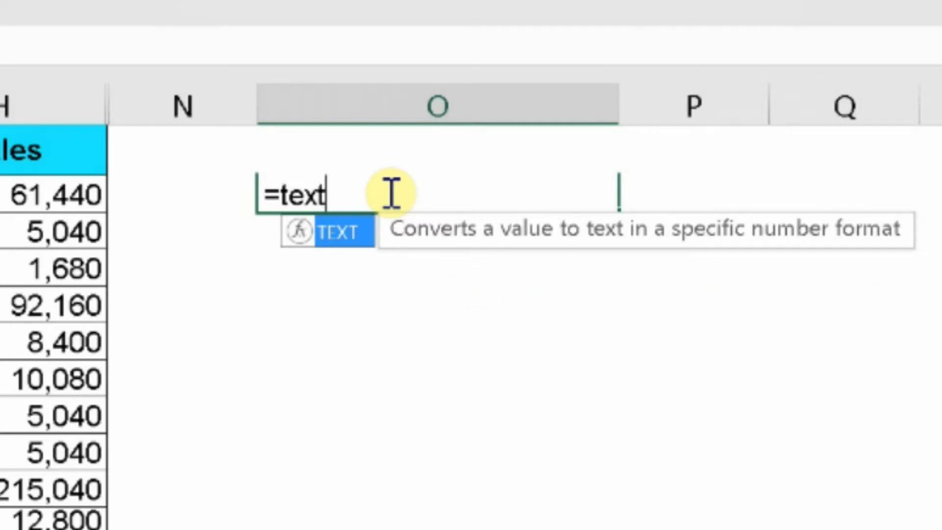
Clear the unfinished =text entry from the cell in column O.
key(BackSpace)
key(BackSpace)
key(BackSpace)
key(BackSpace)
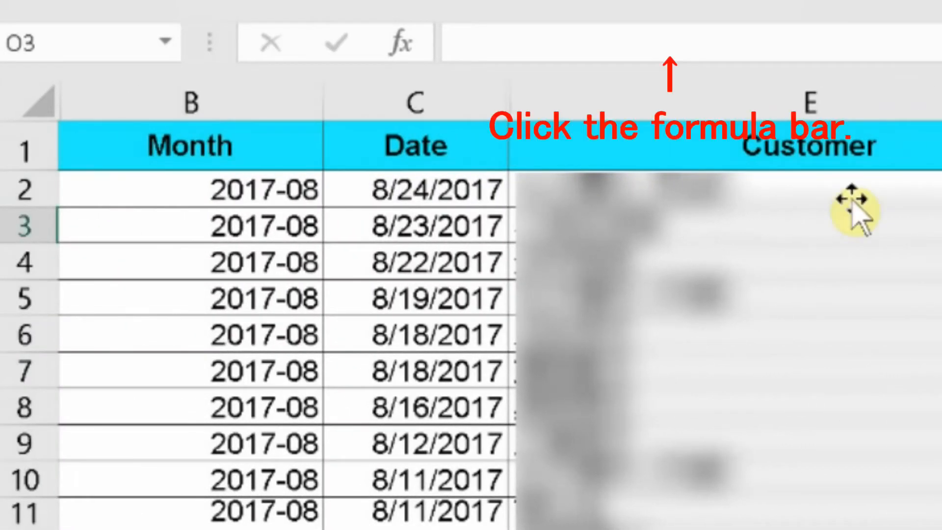
Open the TEXT formula in B2 and examine its value and format_text arguments.
click(212, 184)
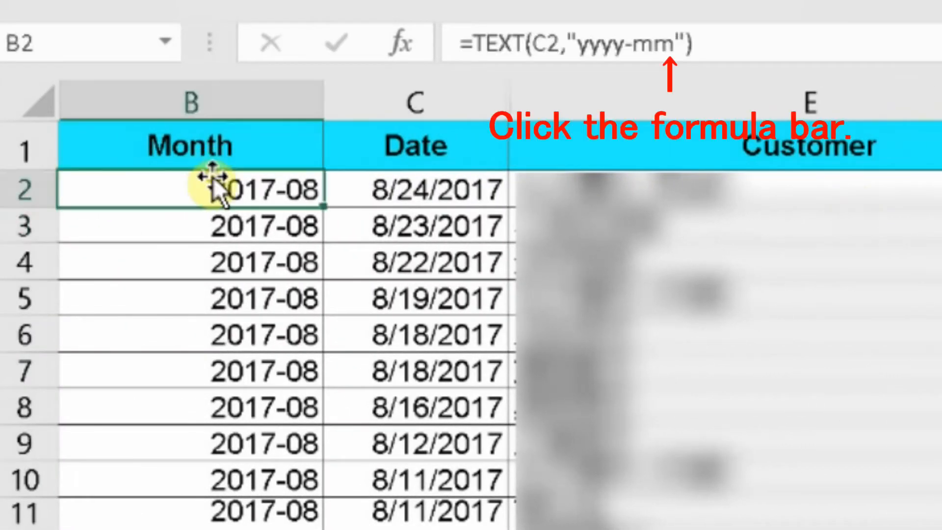
click(670, 45)
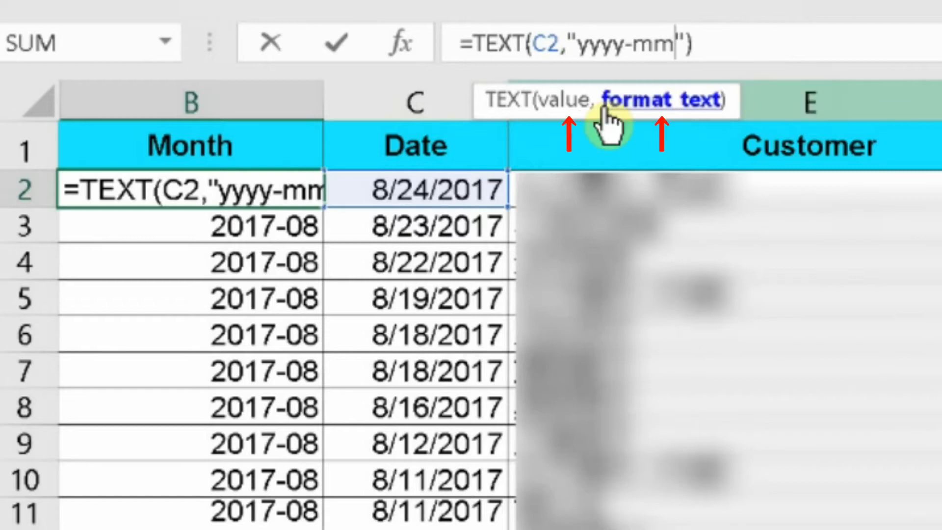
click(567, 110)
click(636, 103)
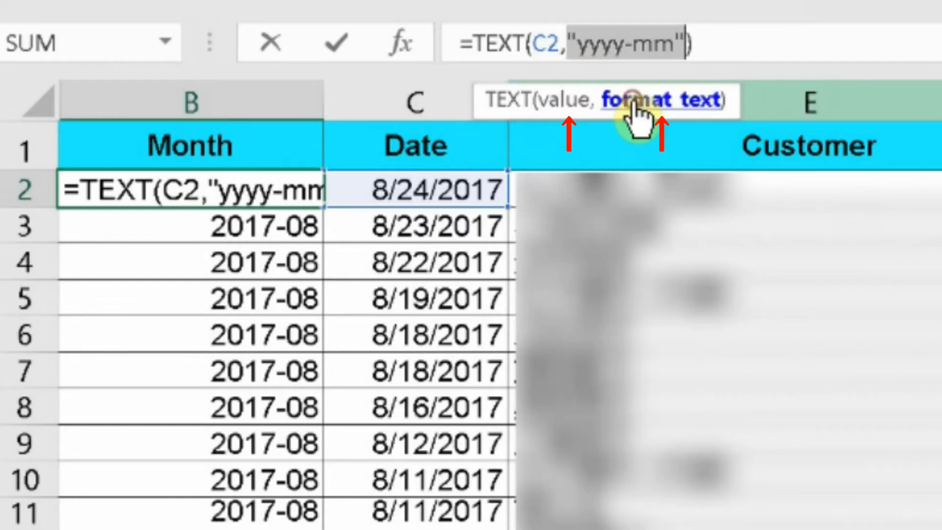
click(584, 103)
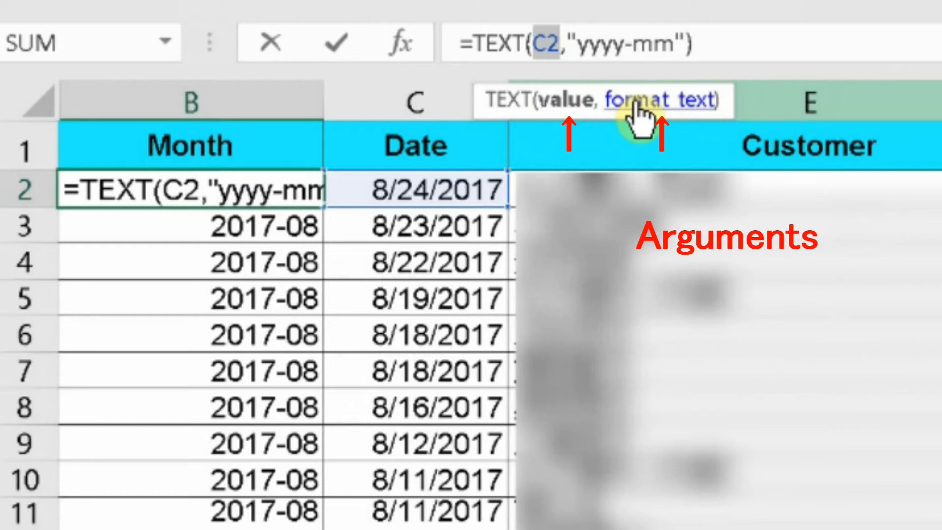
click(637, 102)
click(589, 103)
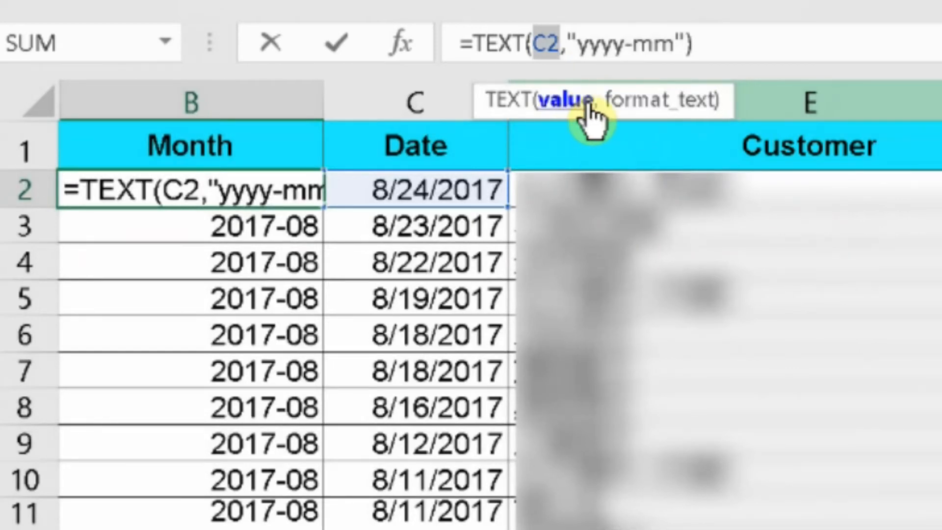
click(623, 103)
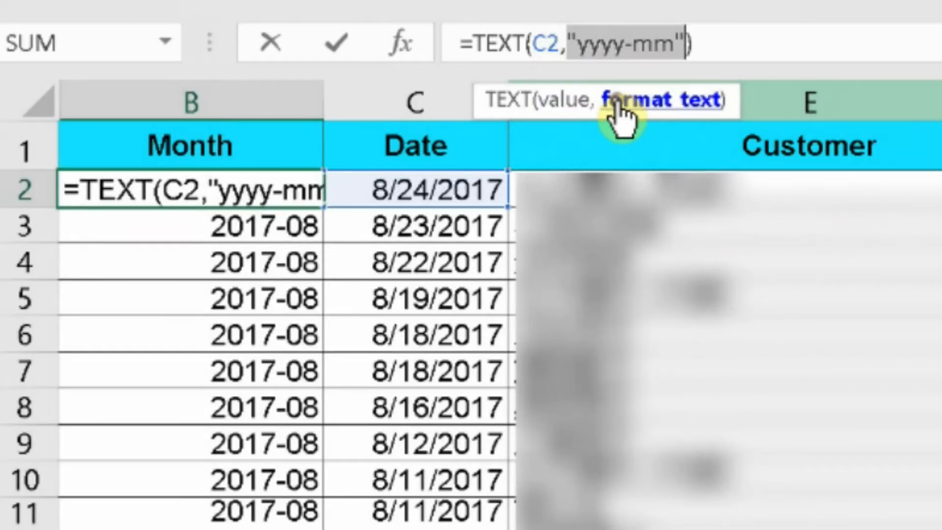
click(585, 100)
click(642, 104)
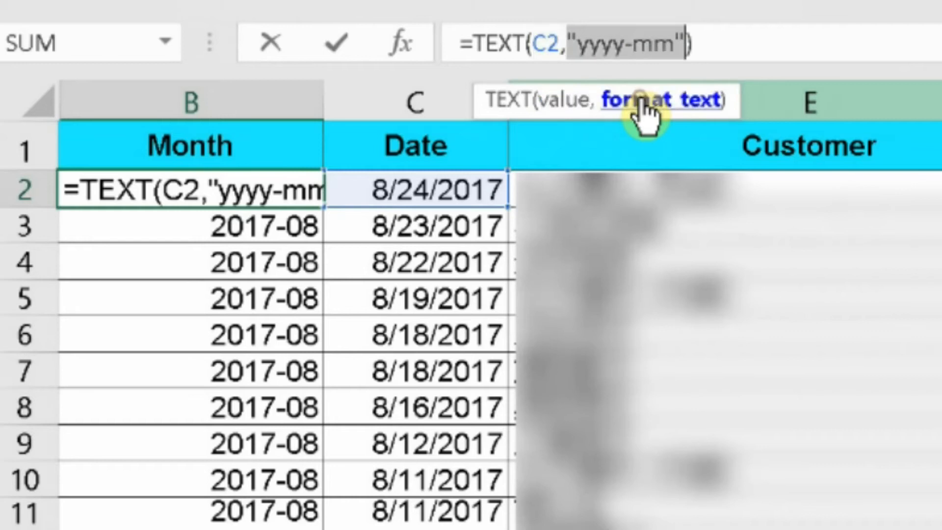
click(582, 109)
Examine the C2 reference and the yyyy and mm format codes in B2's formula, and close it without edits.
click(567, 46)
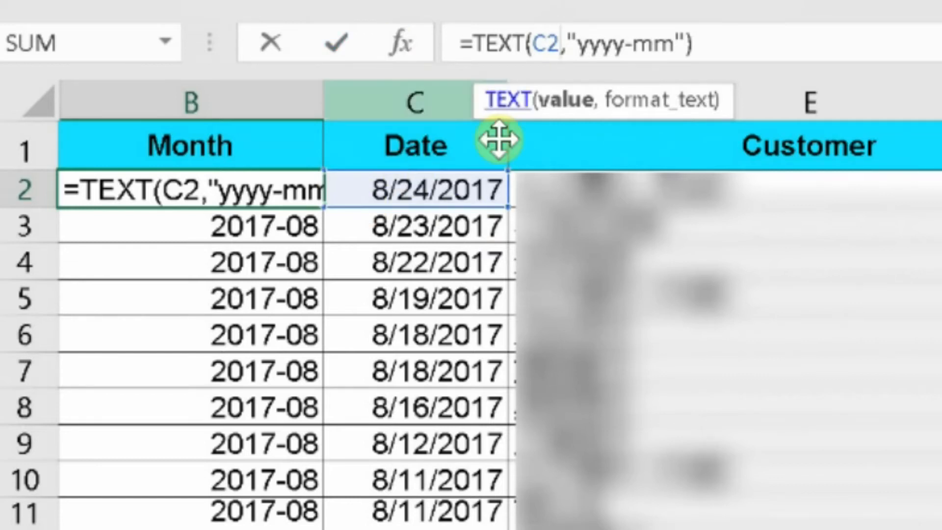
click(659, 101)
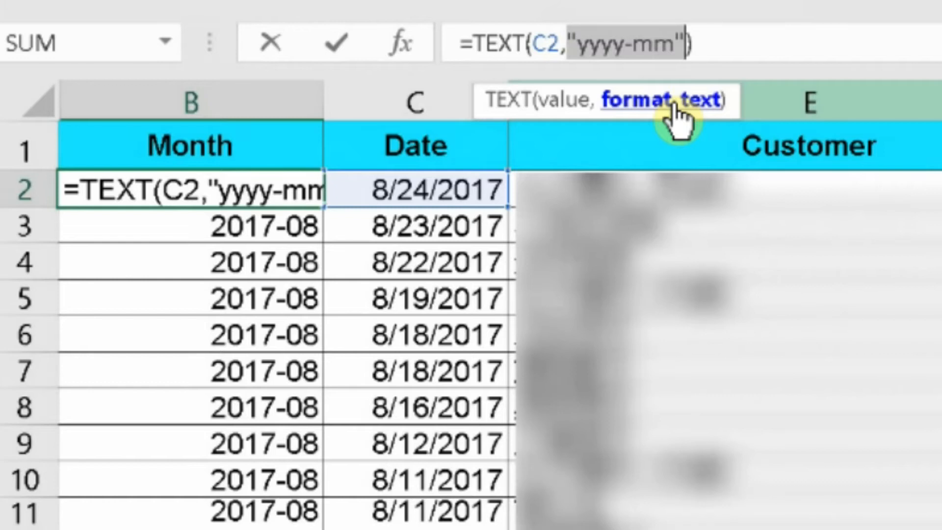
drag(624, 44, 592, 45)
drag(677, 45, 640, 42)
click(700, 44)
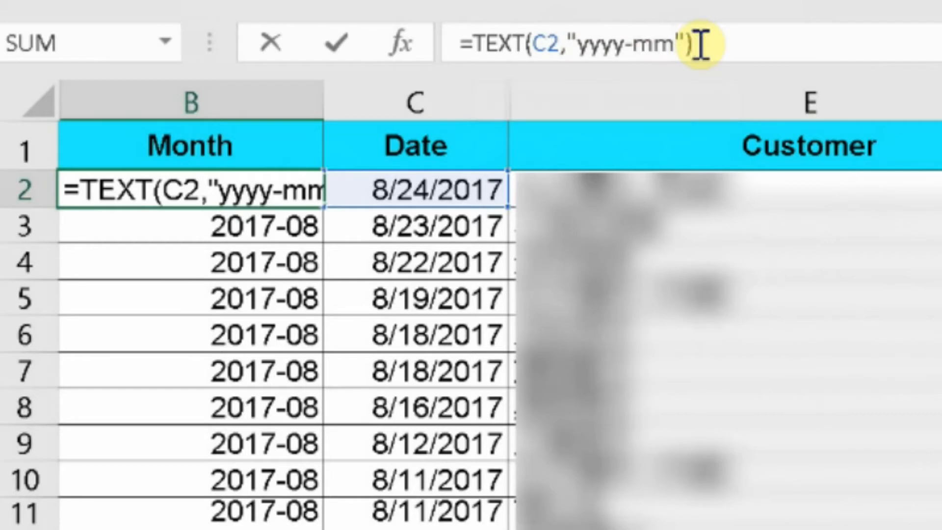
key(Return)
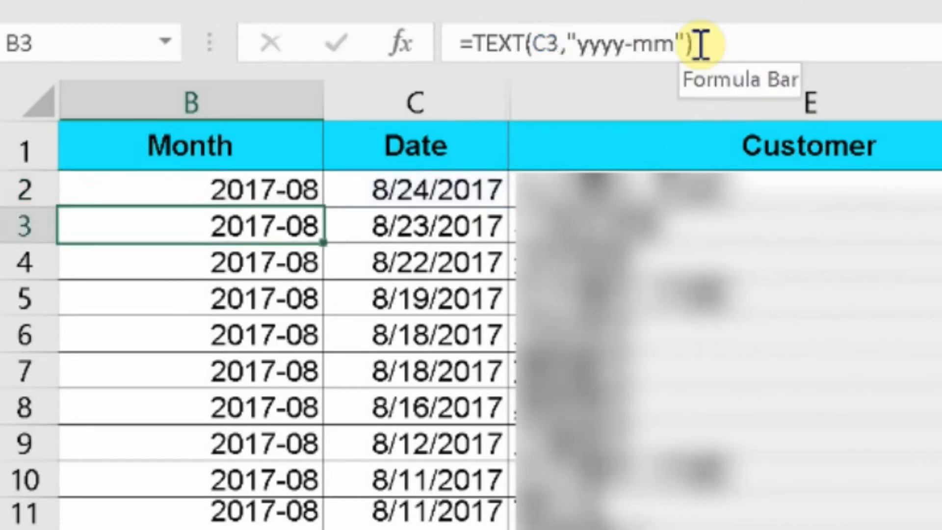
Change the format code in B3's TEXT formula to "yyyy-mmmm".
click(670, 57)
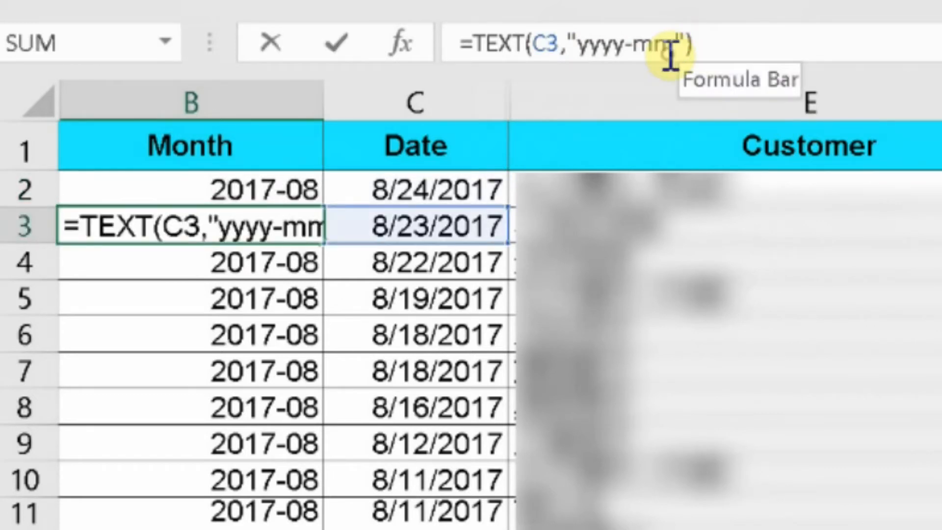
text(mm)
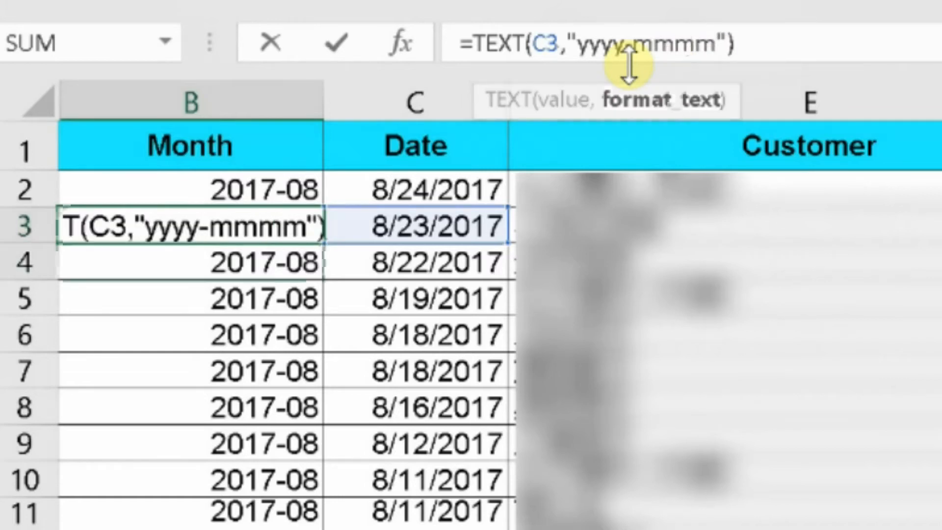
key(Return)
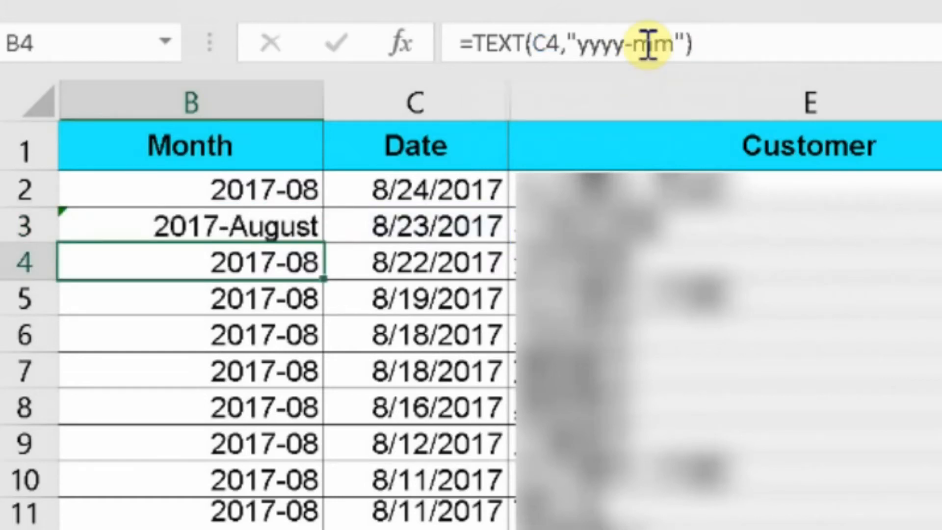
Change the format code in B4's TEXT formula to "yyyy-mmm".
click(647, 45)
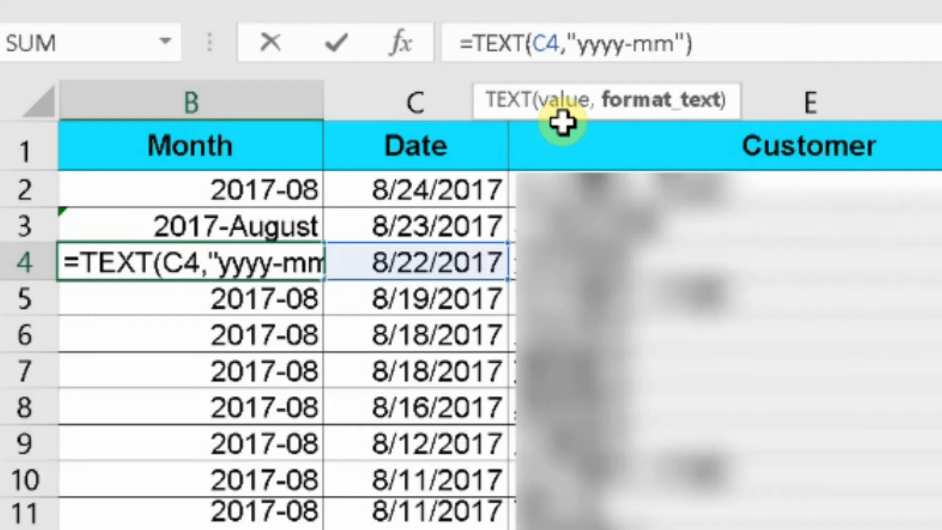
text(m)
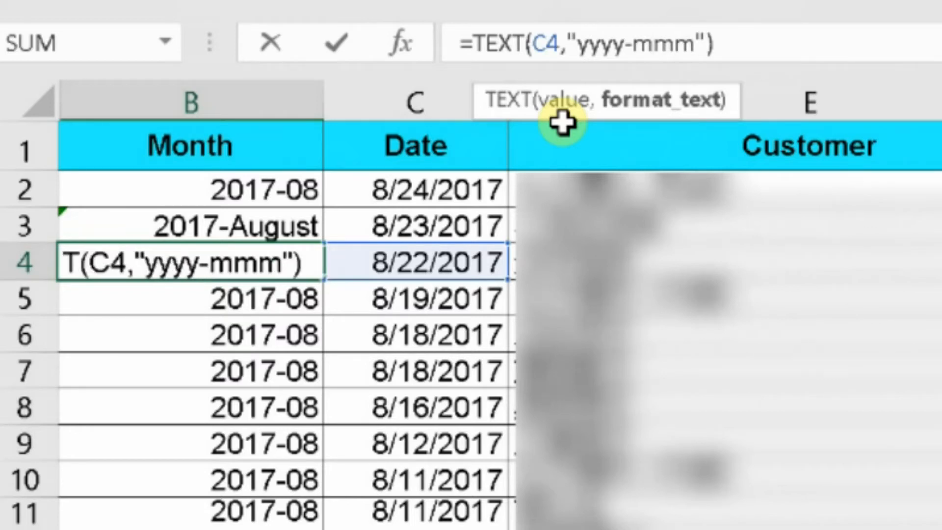
key(Return)
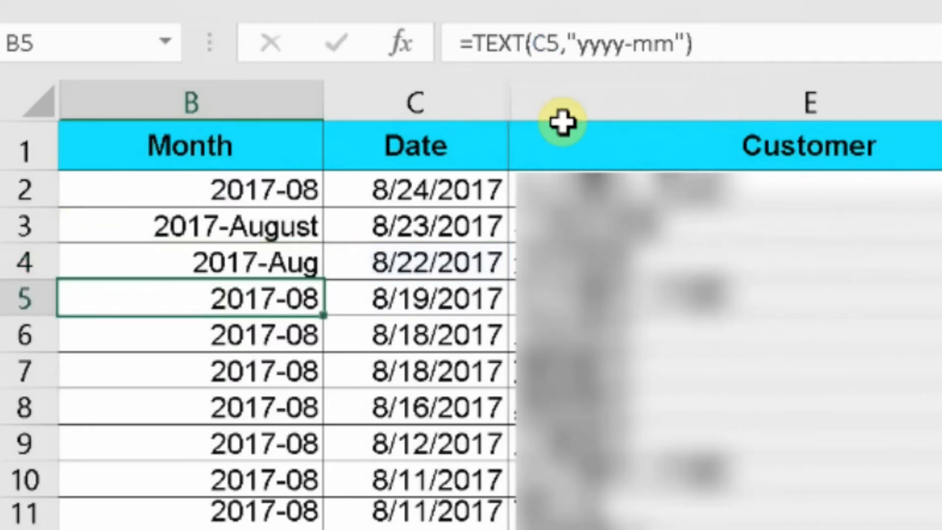
Extend the format code in B5's TEXT formula with the day, as "yyyy-mm-d".
click(681, 44)
text(-d)
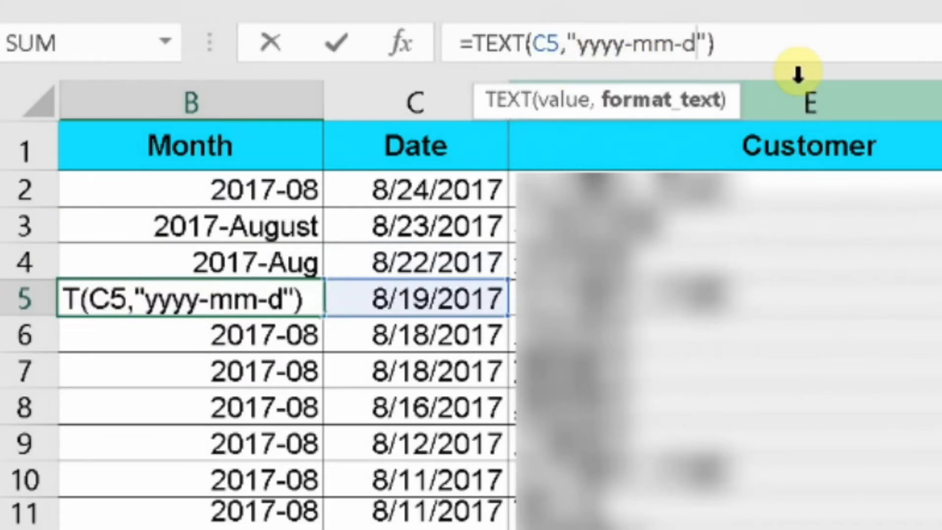
key(Return)
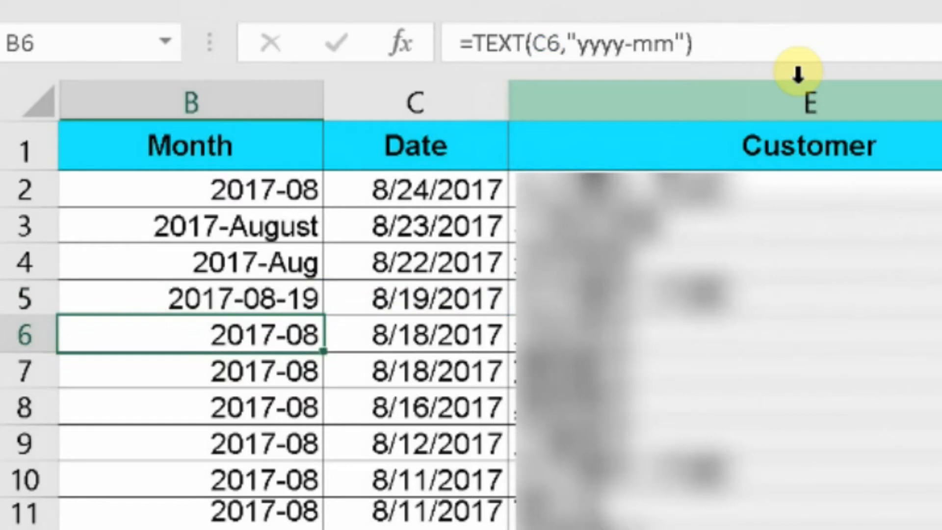
Extend the format code in B6's TEXT formula with the weekday name, as "yyyy-mm-dddd".
click(673, 44)
text(-ddd)
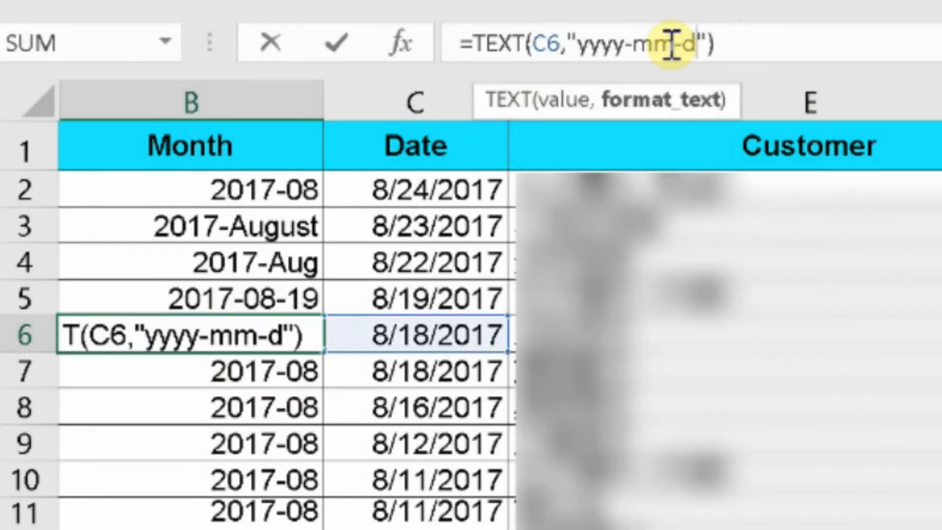
text(d)
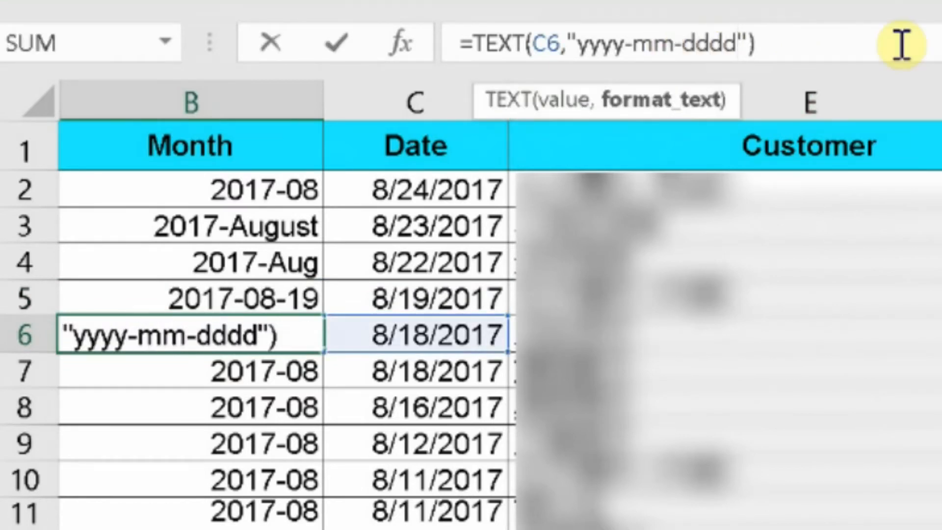
key(Return)
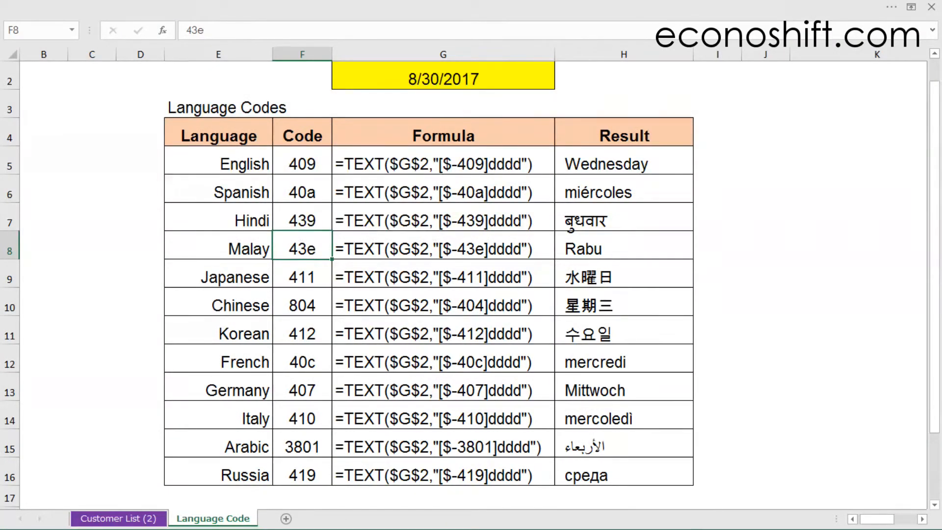
Examine the codes for English, Spanish, Hindi and Malay in the Language Codes table.
click(302, 164)
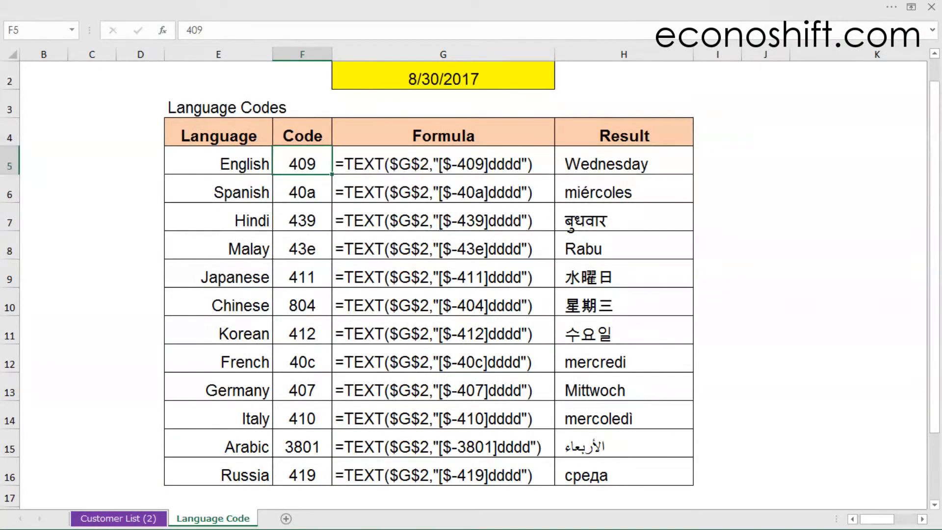
click(302, 192)
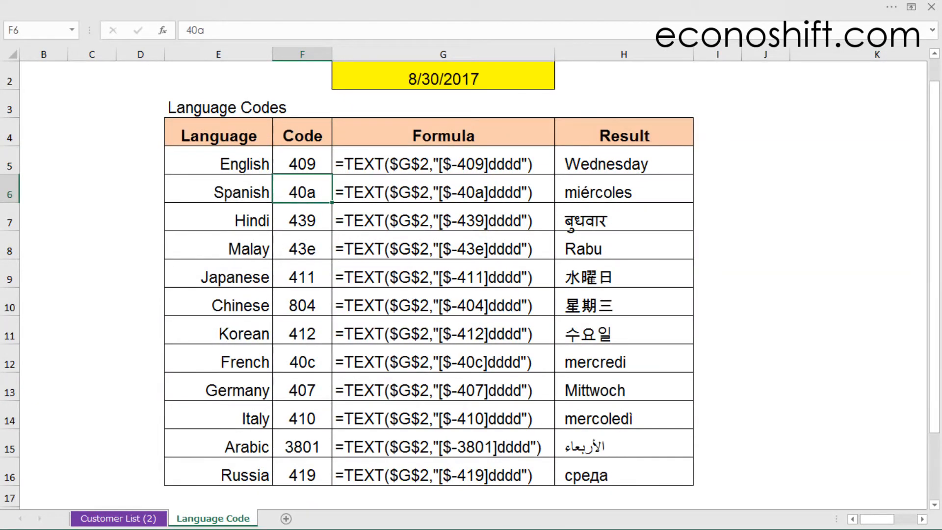
click(302, 221)
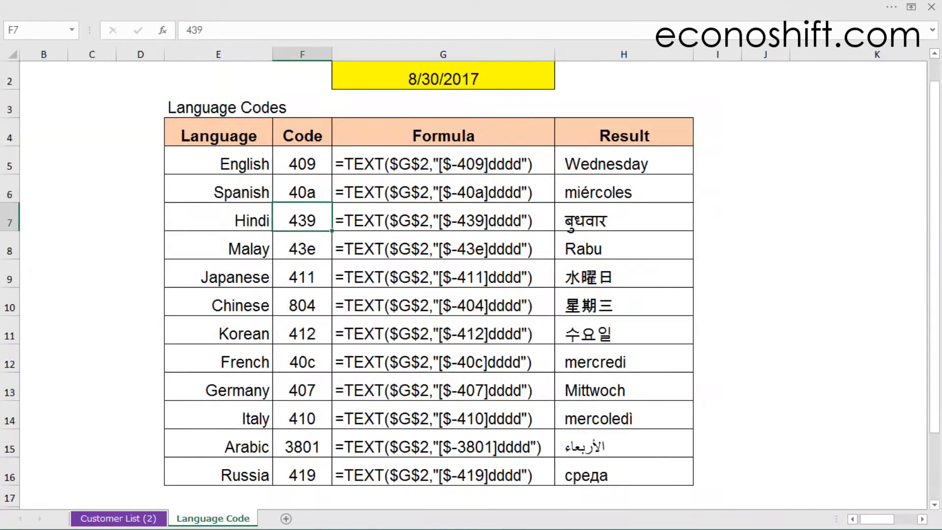
click(302, 249)
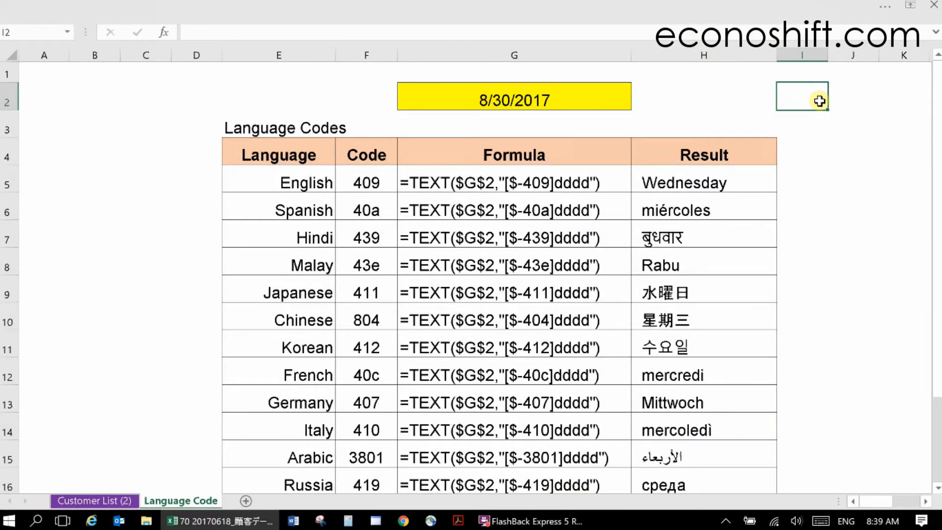
Open the TEXT function help article, enlarge its window and read through the example format codes.
key(F1)
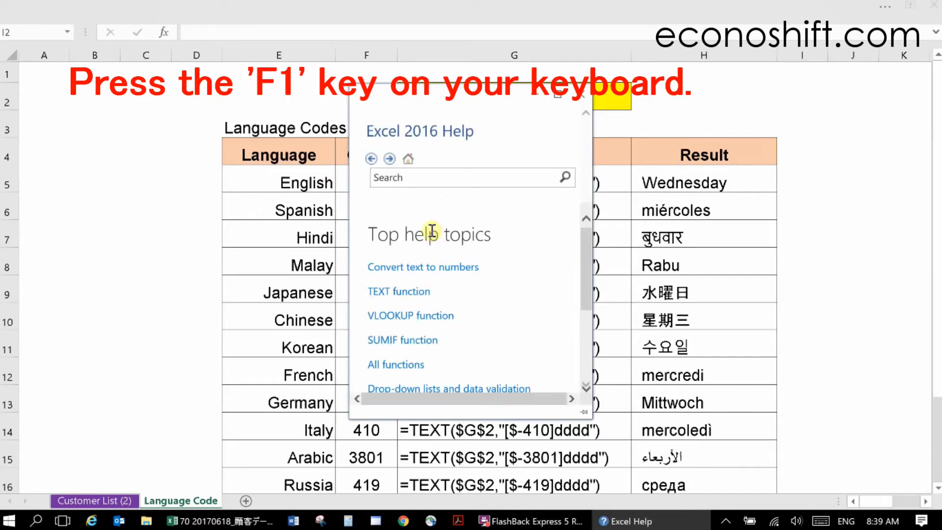
click(391, 294)
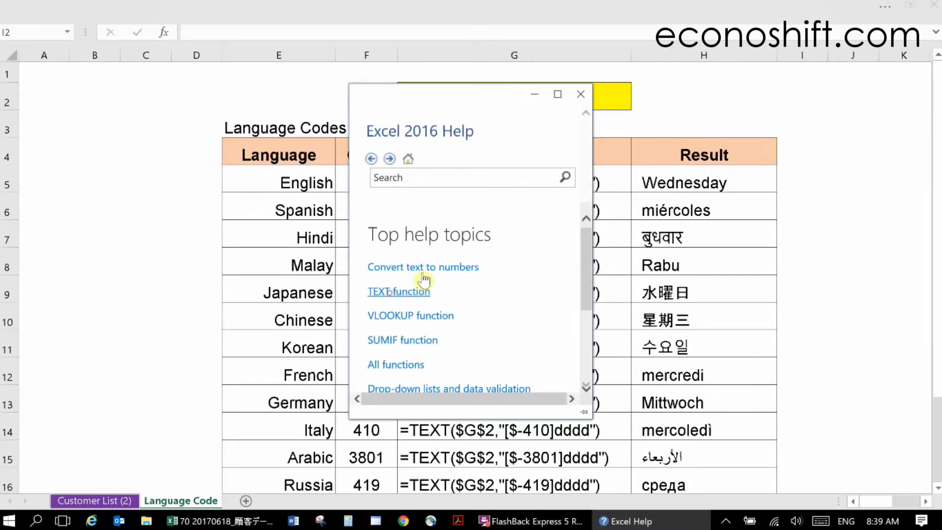
click(560, 102)
scroll(534, 252, down, 5)
scroll(536, 259, down, 5)
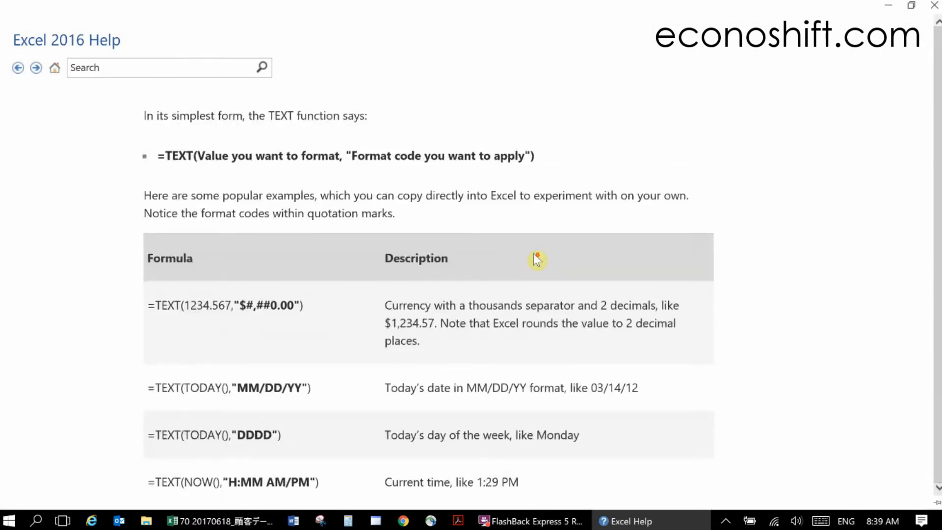
scroll(535, 260, down, 6)
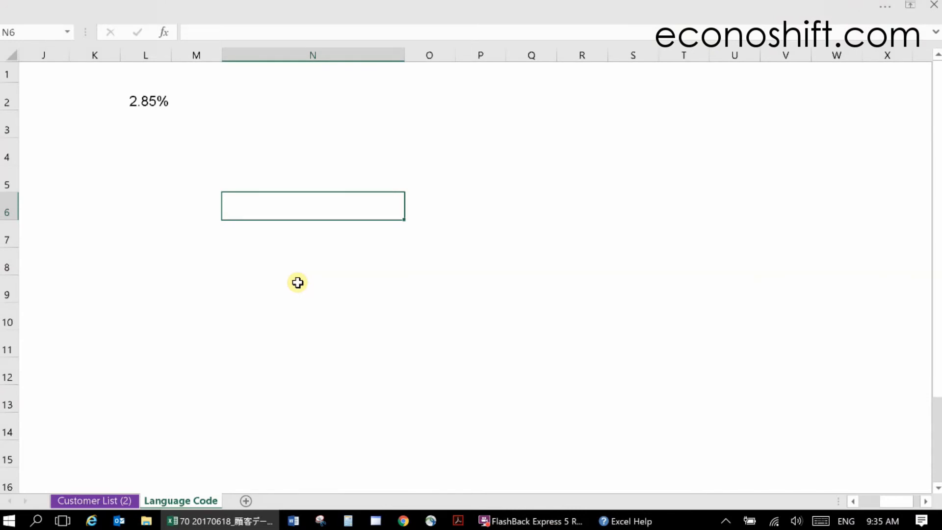
Try to enter the unquoted text formula =The final result is in cell N2, beside the percentage in L2.
click(144, 96)
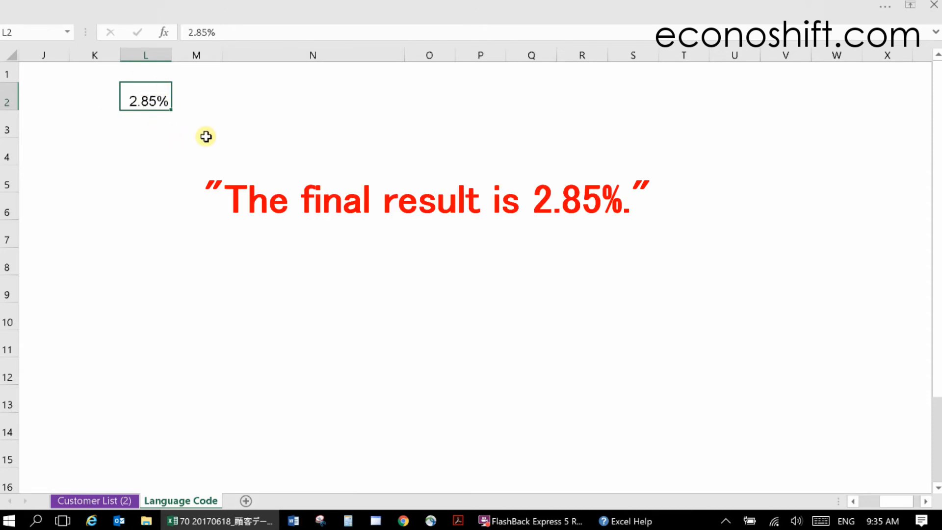
click(261, 97)
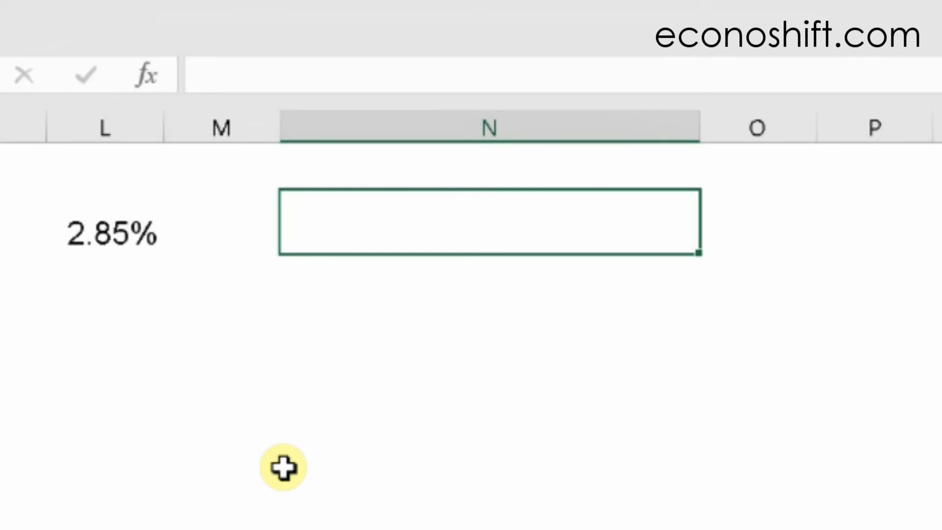
text(=)
text(The final result is)
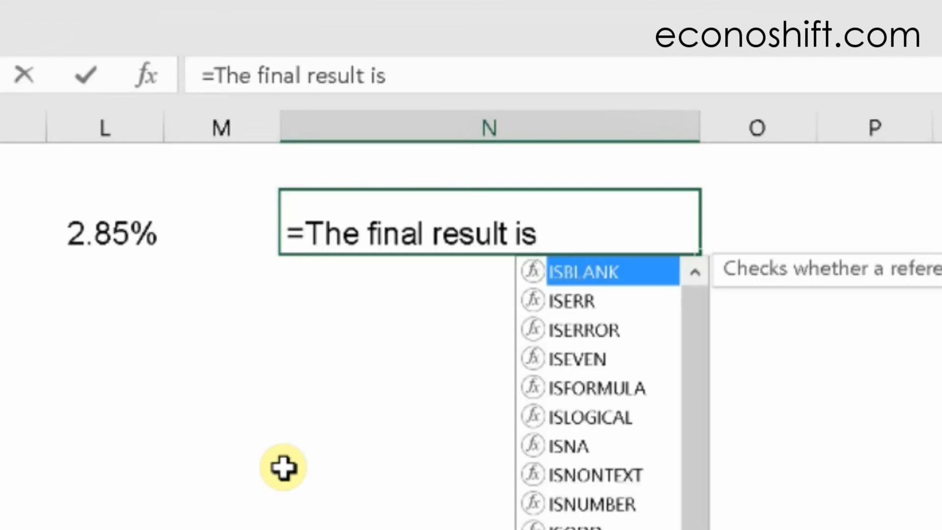
key(Return)
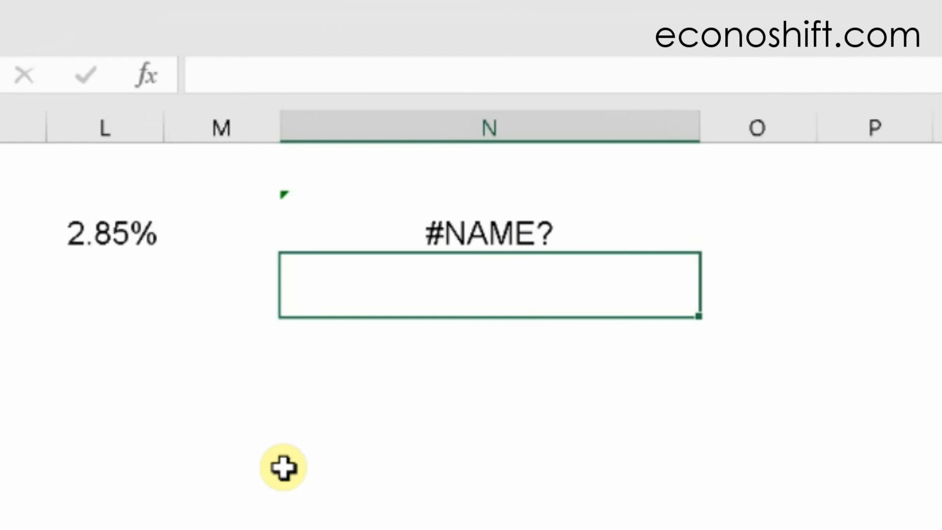
Enclose the text in N2's formula in double quotation marks, as ="The final result is".
key(Up)
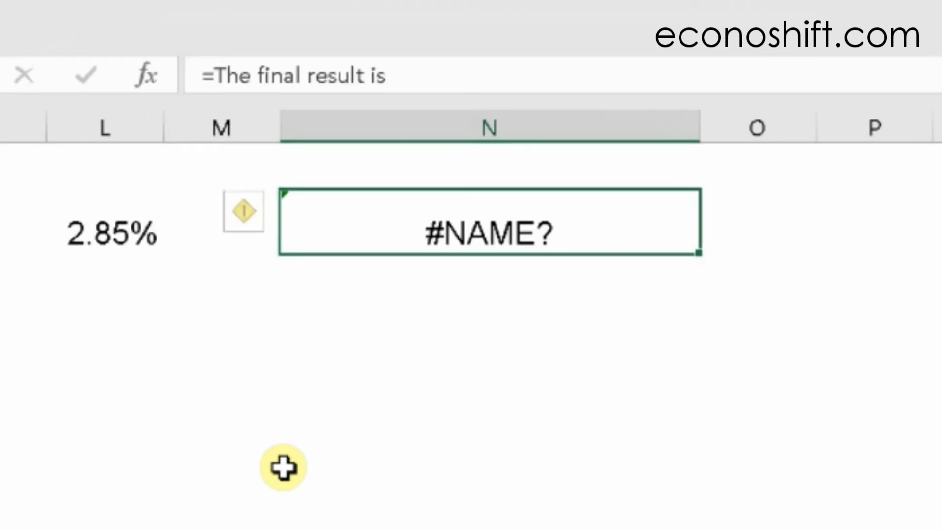
click(215, 77)
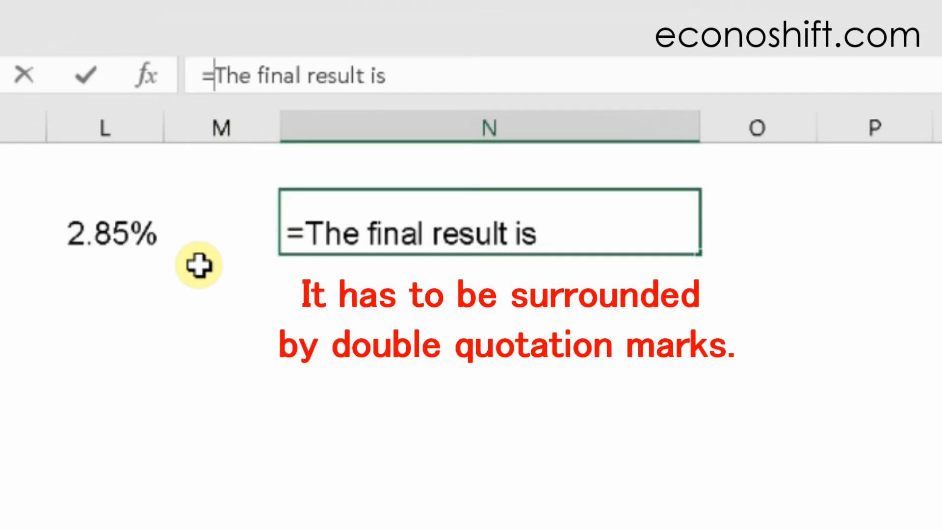
text(")
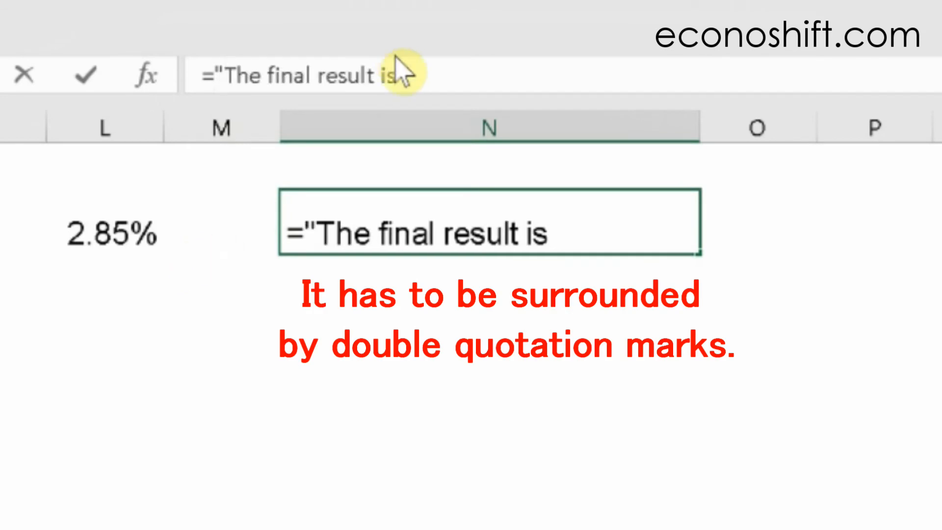
click(485, 81)
text(")
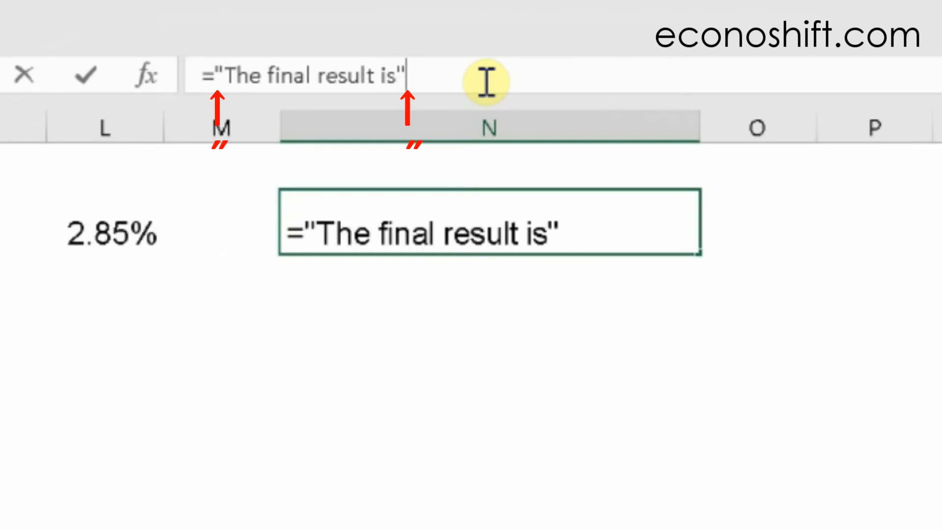
key(Return)
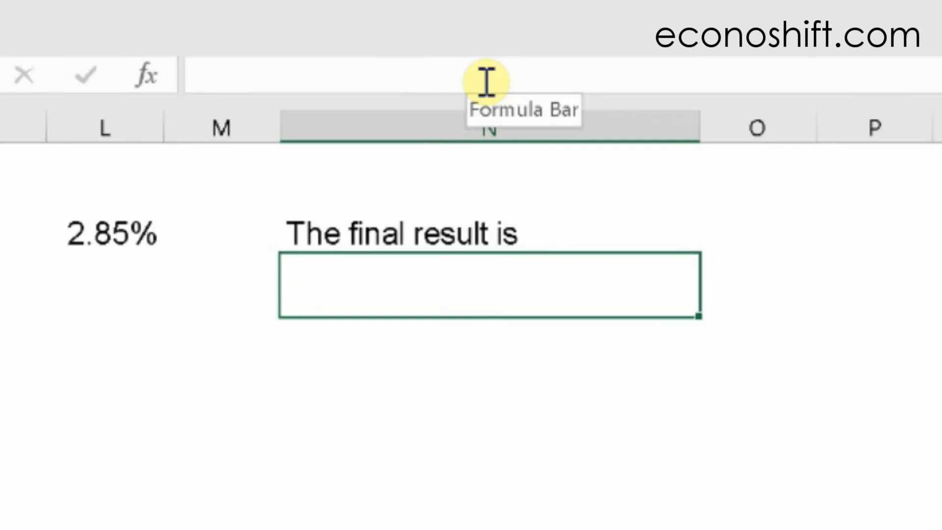
Append the percentage in L2 to N2's sentence, making the formula ="The final result is"&L2.
key(Up)
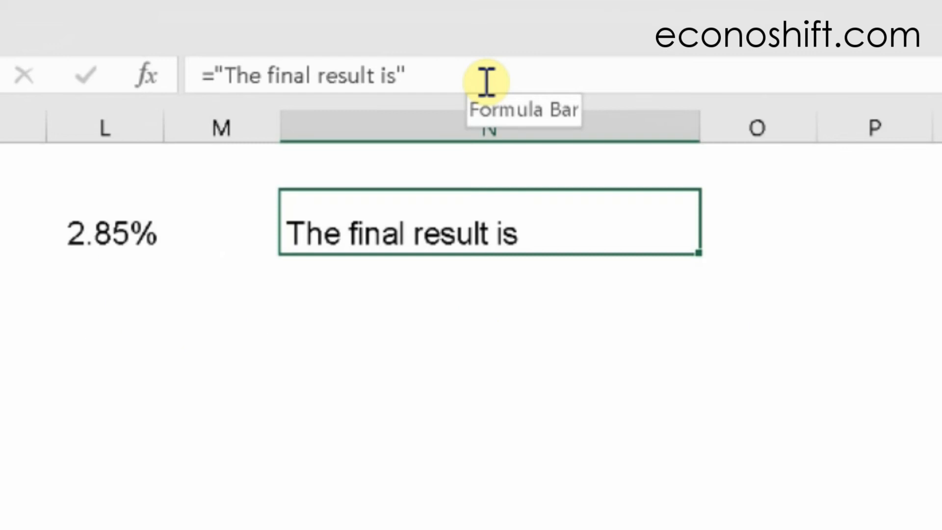
click(486, 82)
text(&)
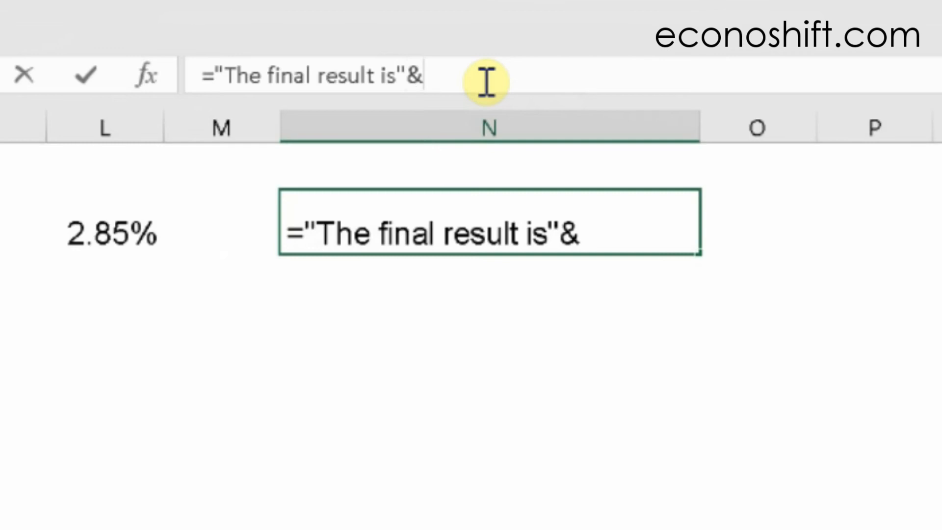
click(101, 240)
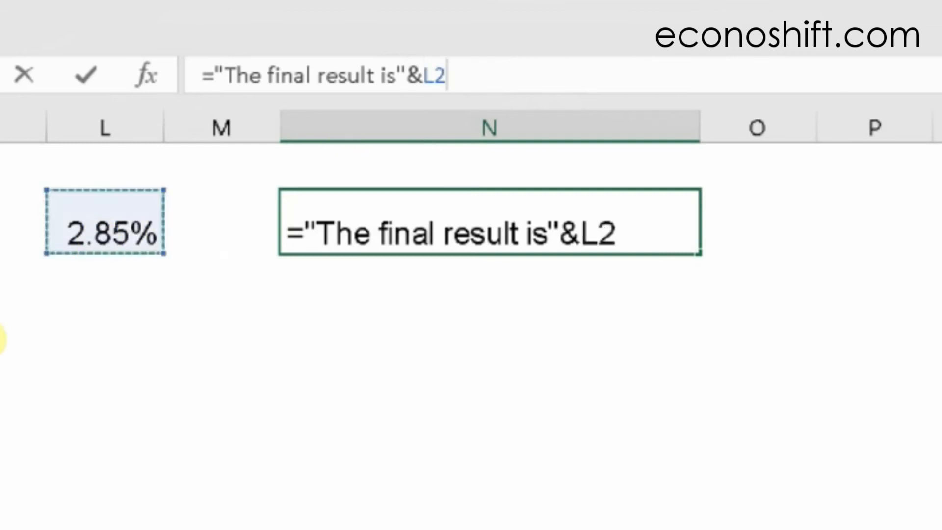
key(Return)
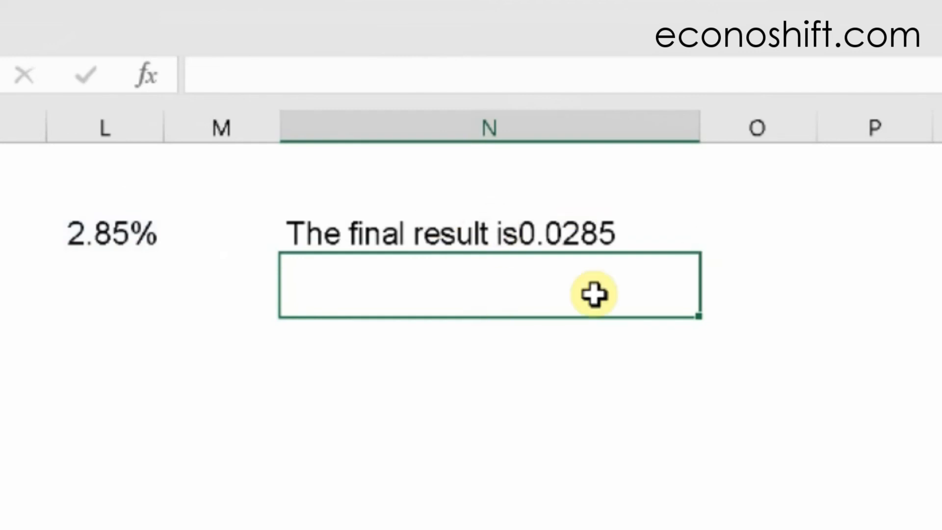
Wrap the L2 reference in N2's formula in a TEXT function with the two-decimal percentage format code "0.00%".
click(656, 231)
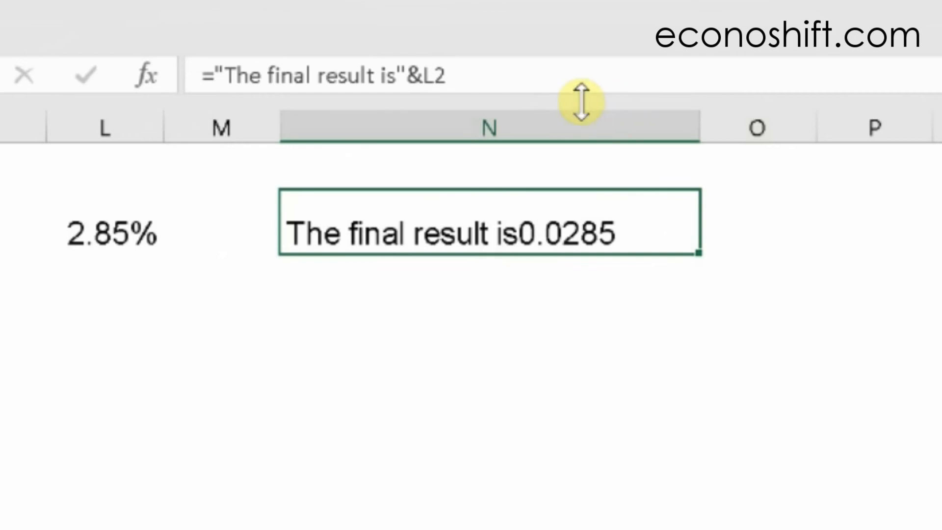
click(420, 76)
text(tex)
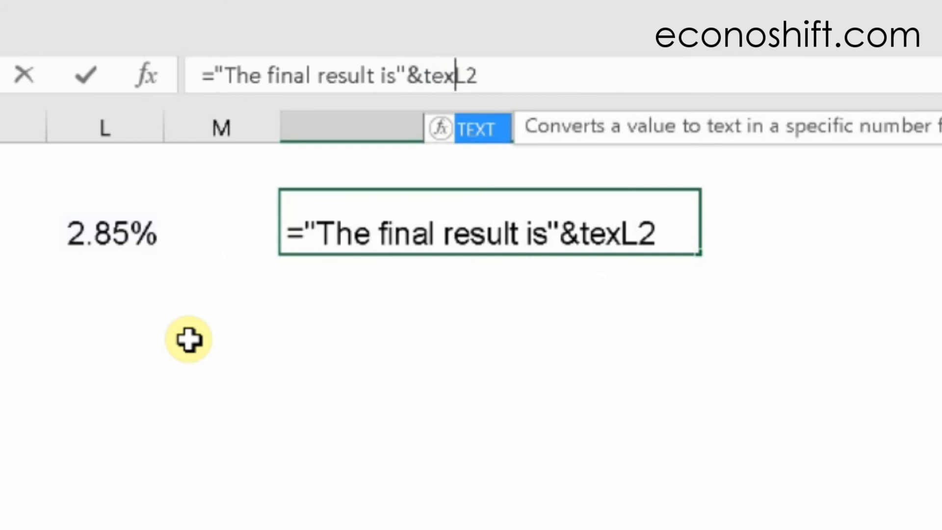
text(t()
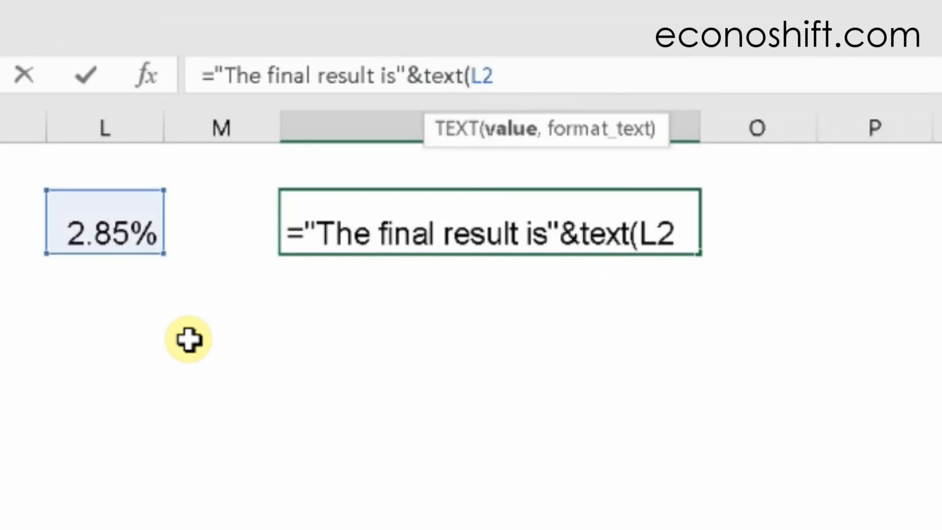
click(510, 68)
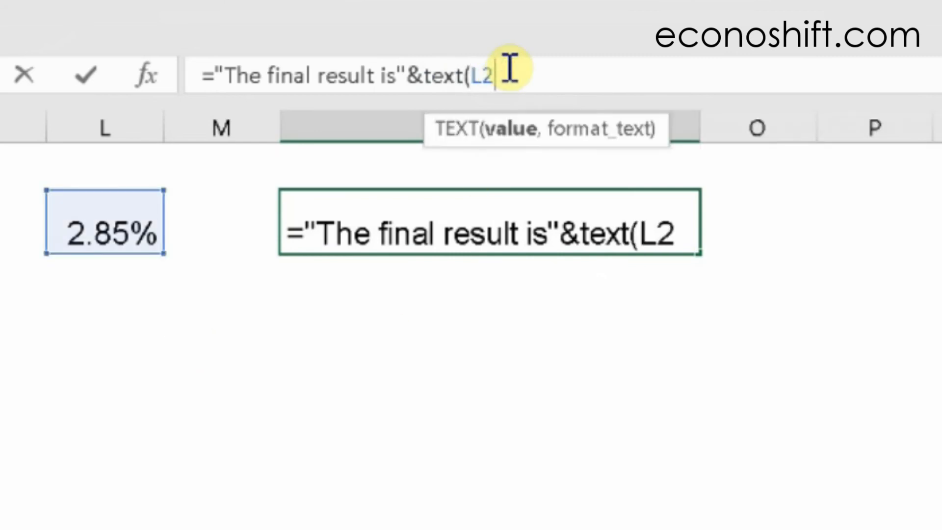
text(,)
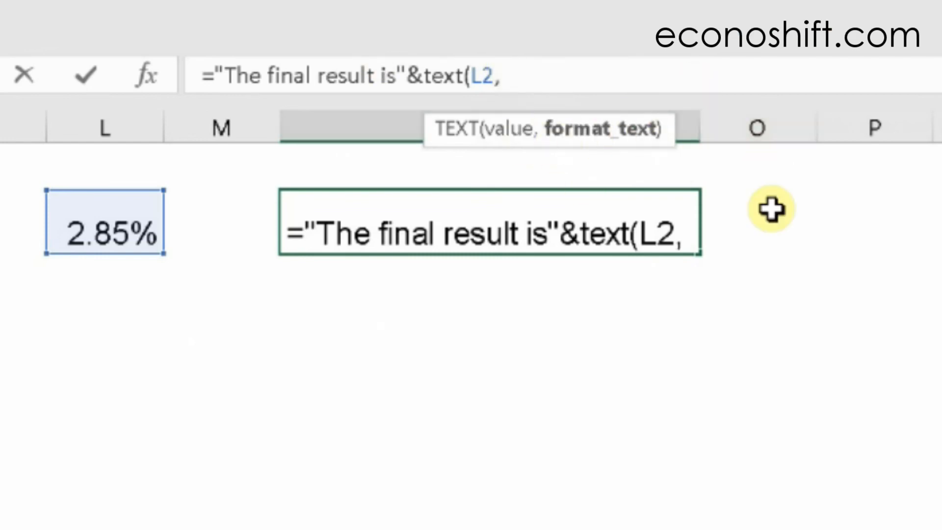
text("0.00)
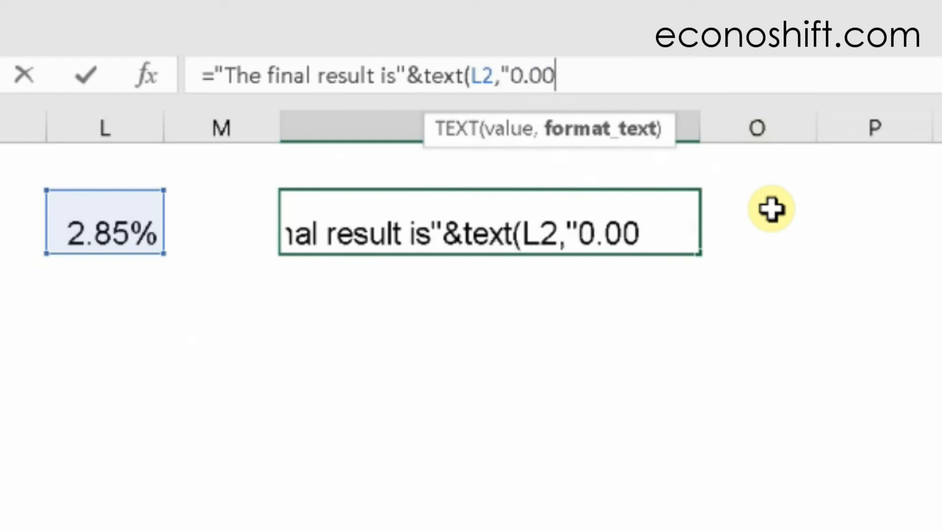
text(%")
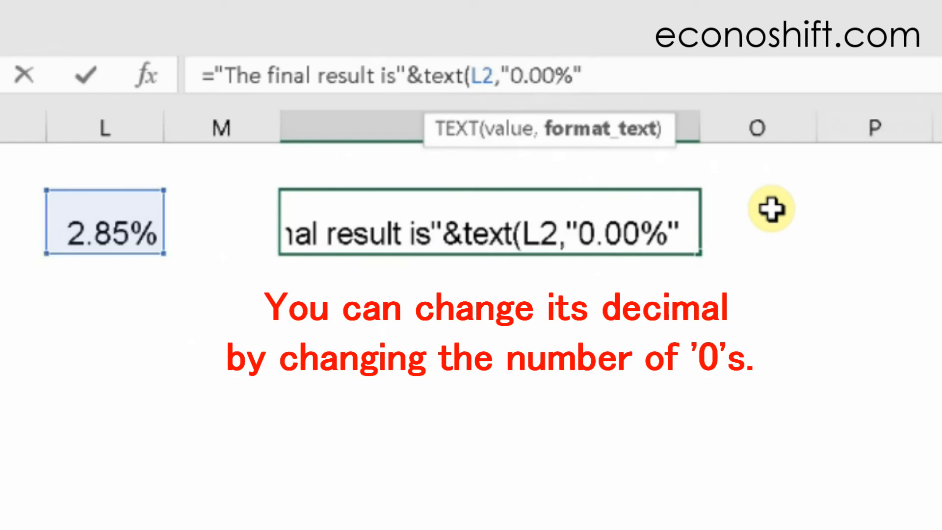
text())
key(Return)
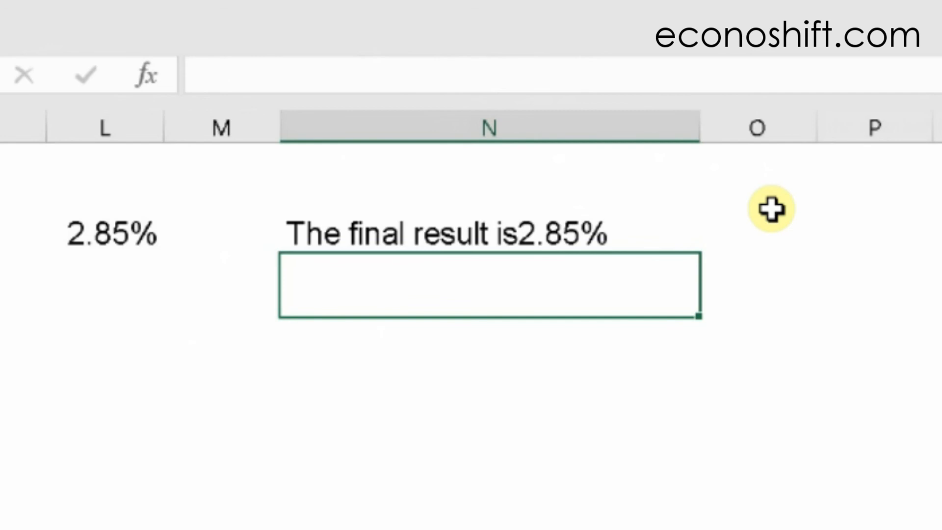
Insert a space after "is" within the quoted text of N2's formula.
click(660, 221)
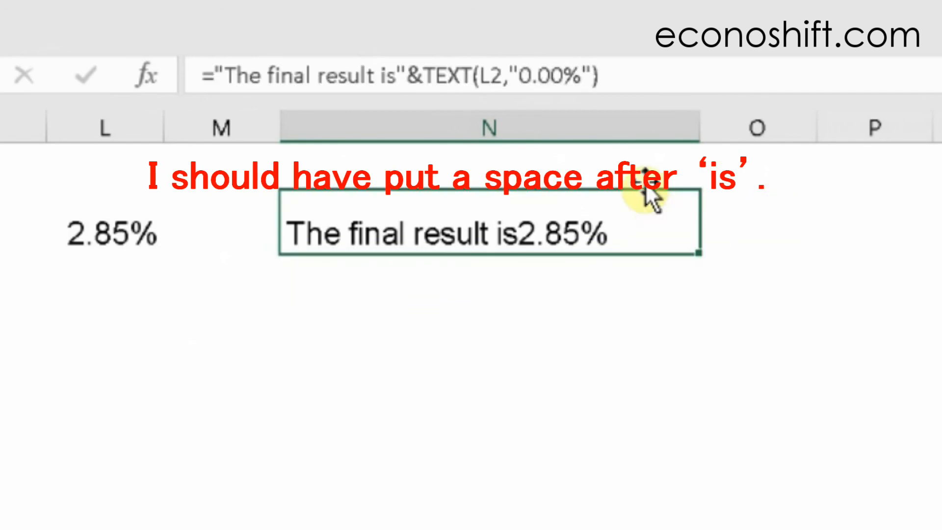
click(397, 76)
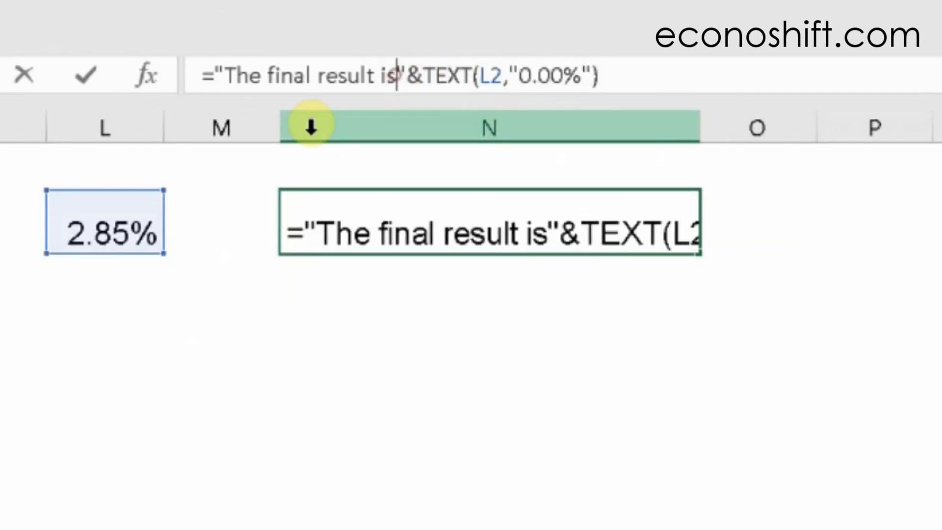
key(Return)
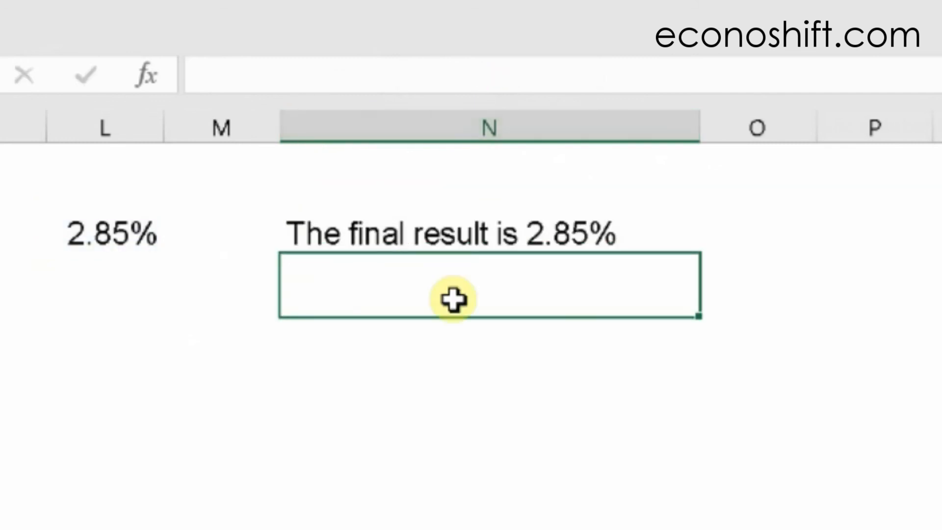
End the sentence in N2 with a period by appending &"." to its formula.
click(447, 219)
click(682, 89)
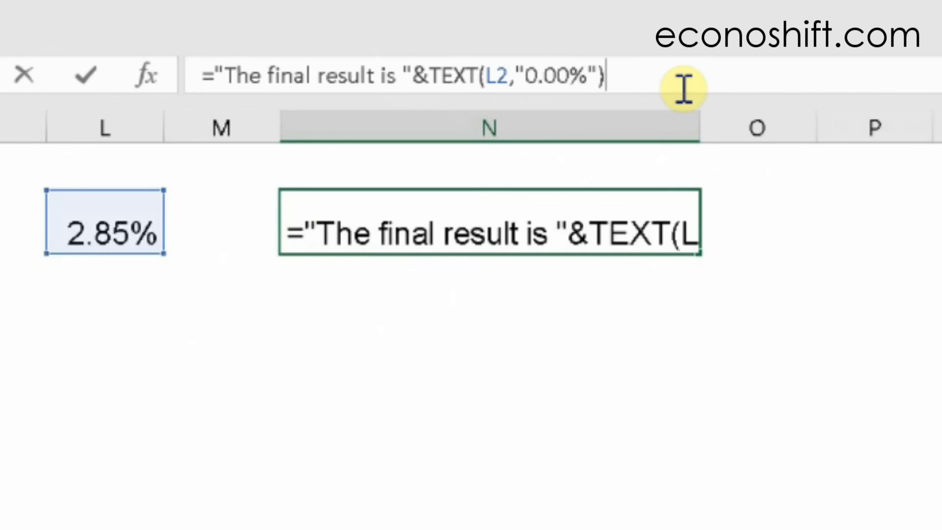
text(&")
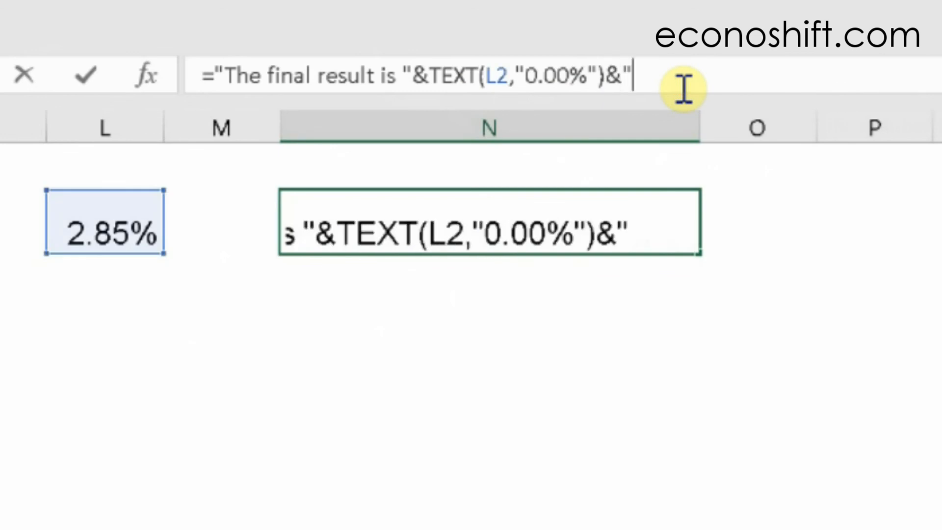
text(.")
key(Return)
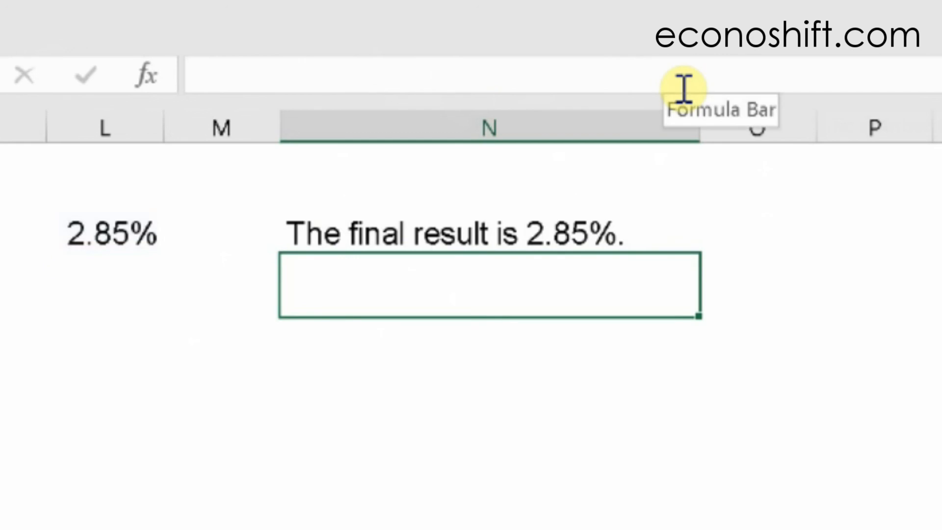